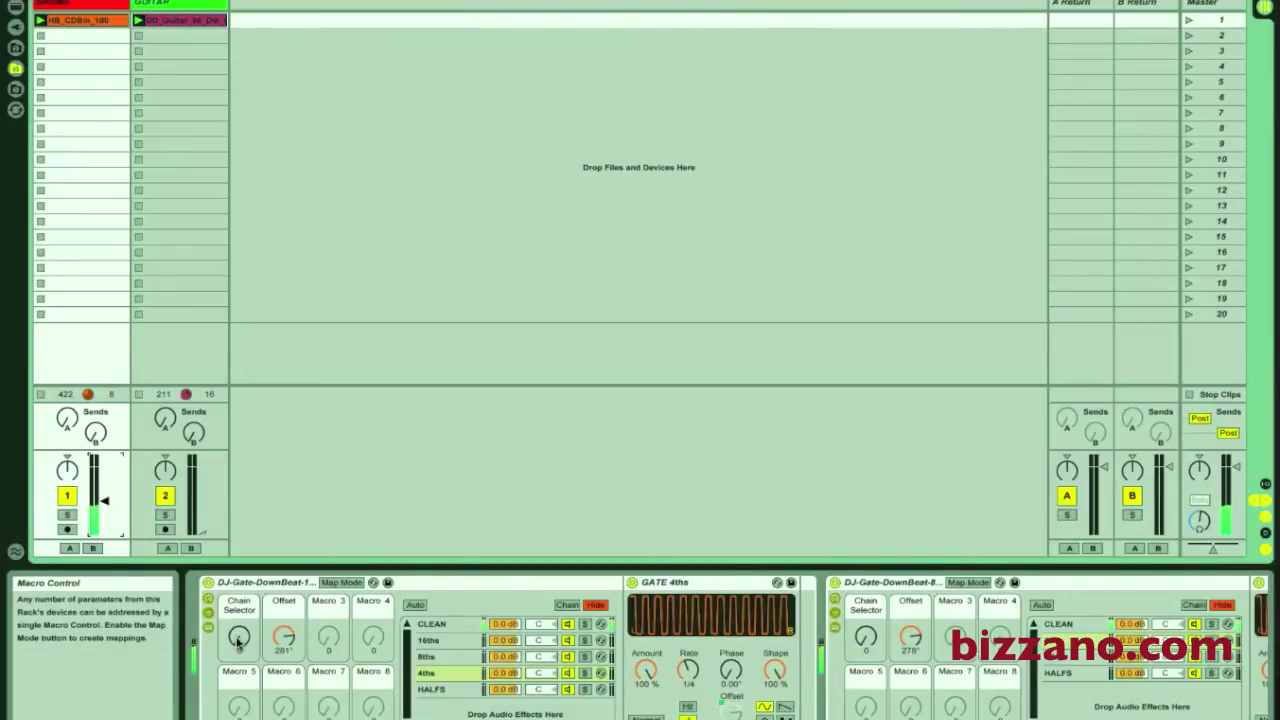
- Sweep the drum gate's Chain Selector through the 16ths and 8ths chains, then select the 4ths chain
left_click_drag(239, 641, 367, 647)
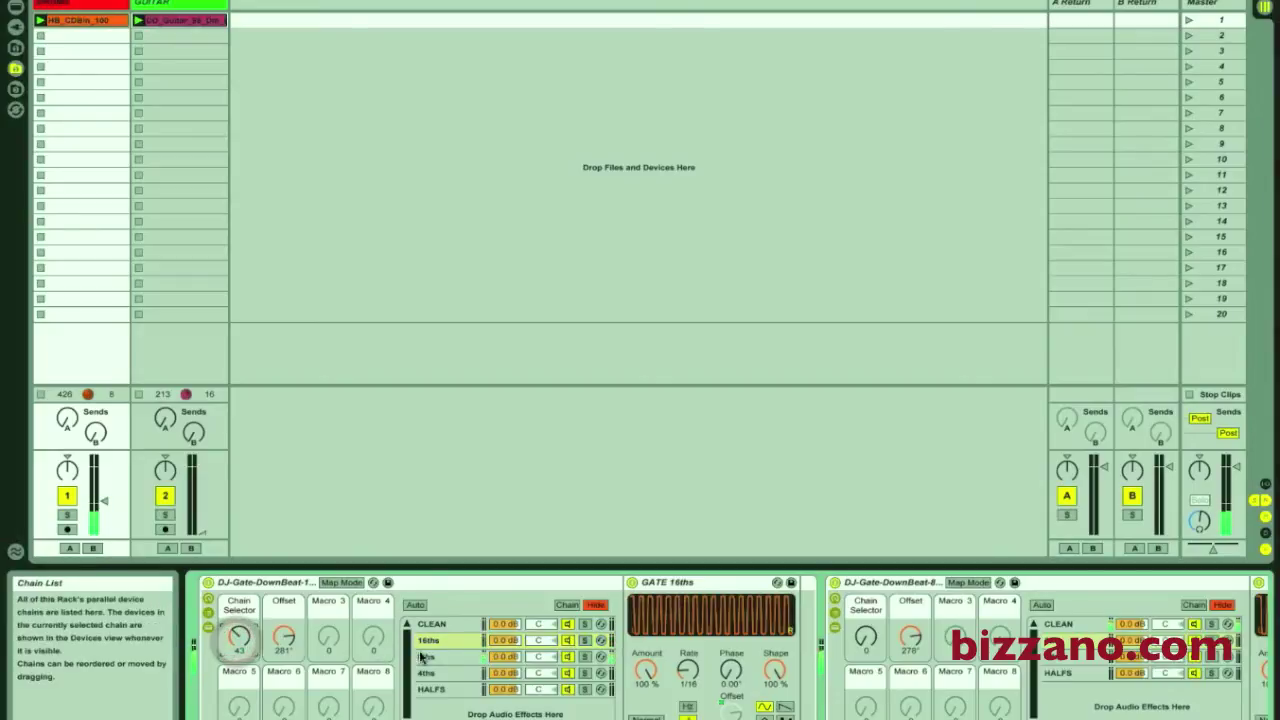
left_click_drag(238, 656, 242, 650)
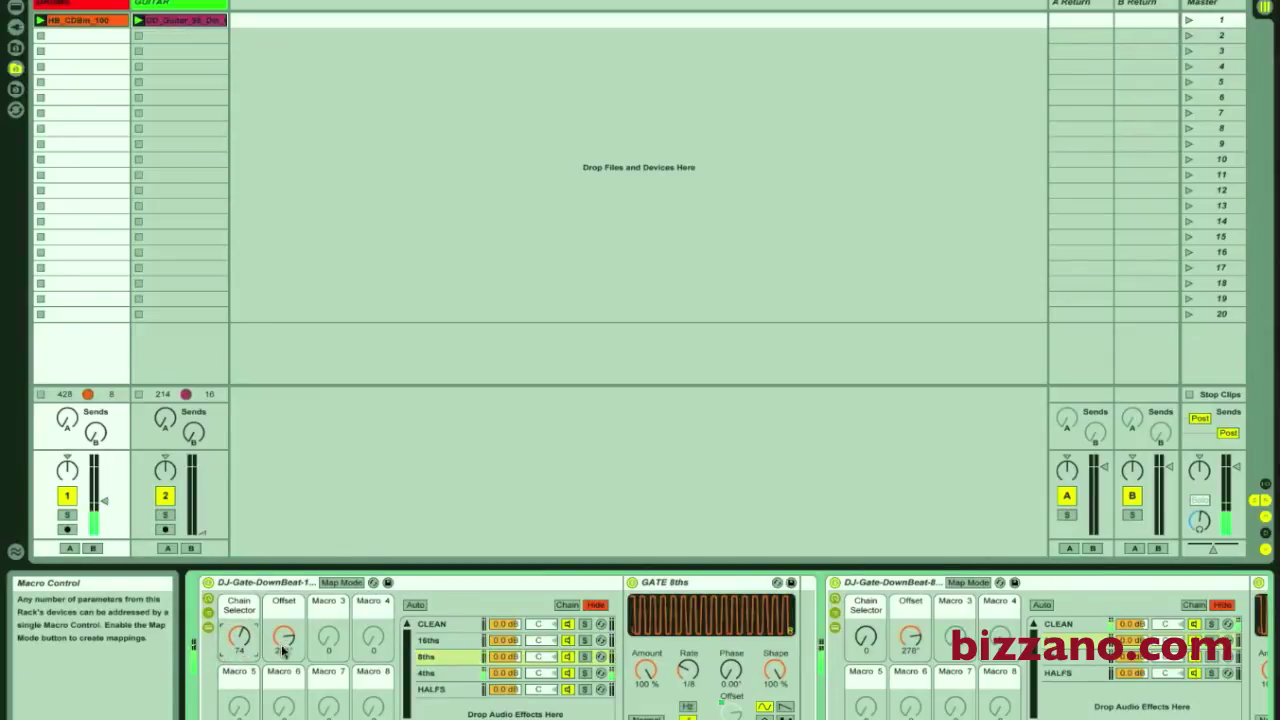
left_click(440, 677)
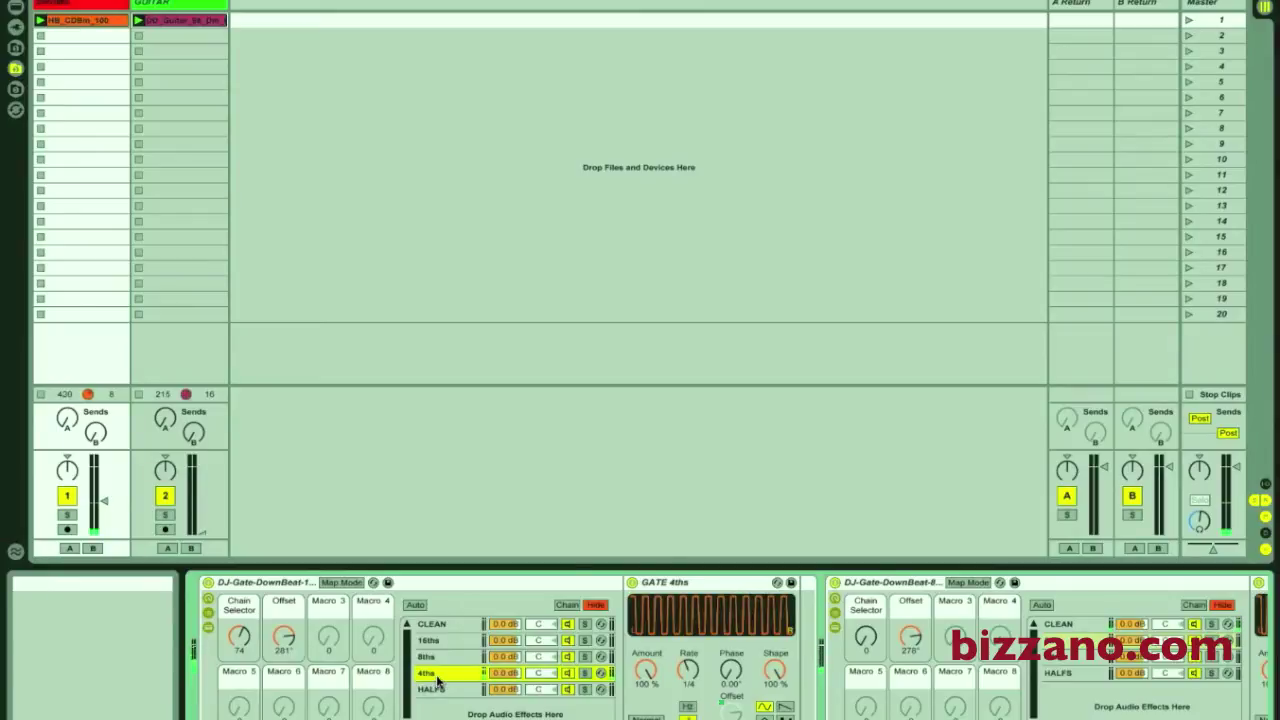
left_click(235, 638)
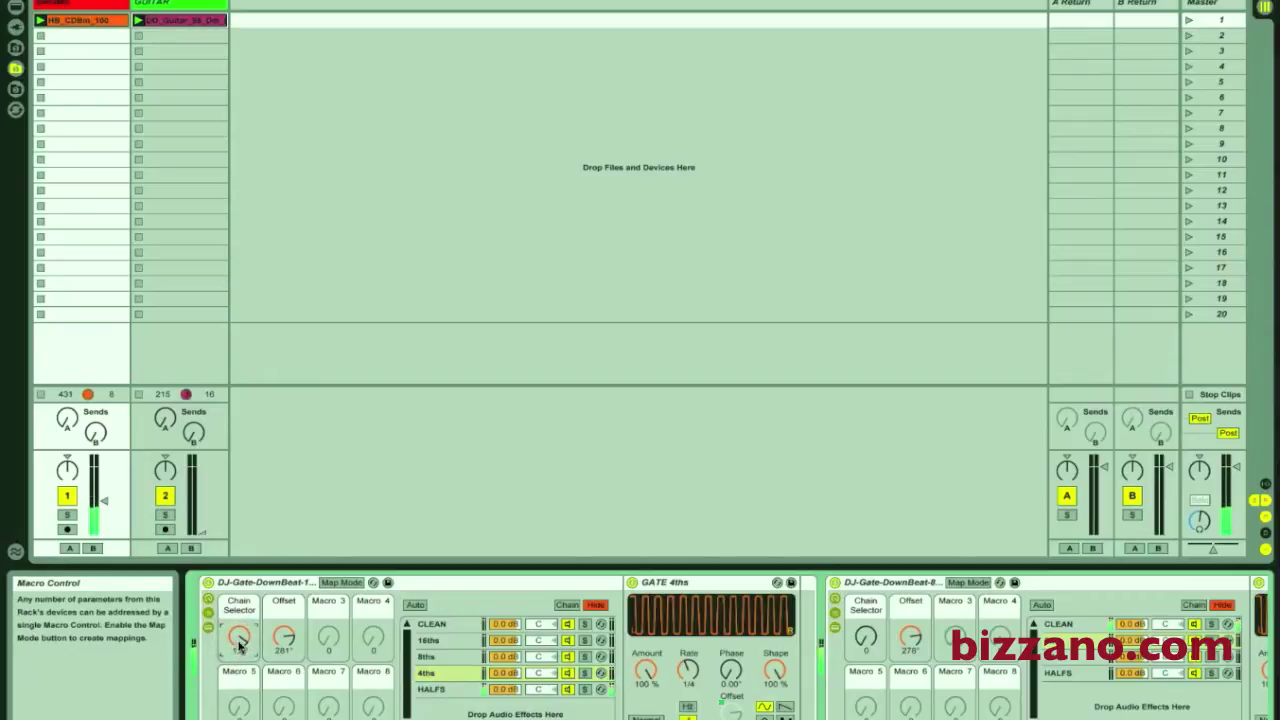
- Switch between the HALFS and 4ths chains and shift the gate Offset on the 4ths chain
left_click(430, 689)
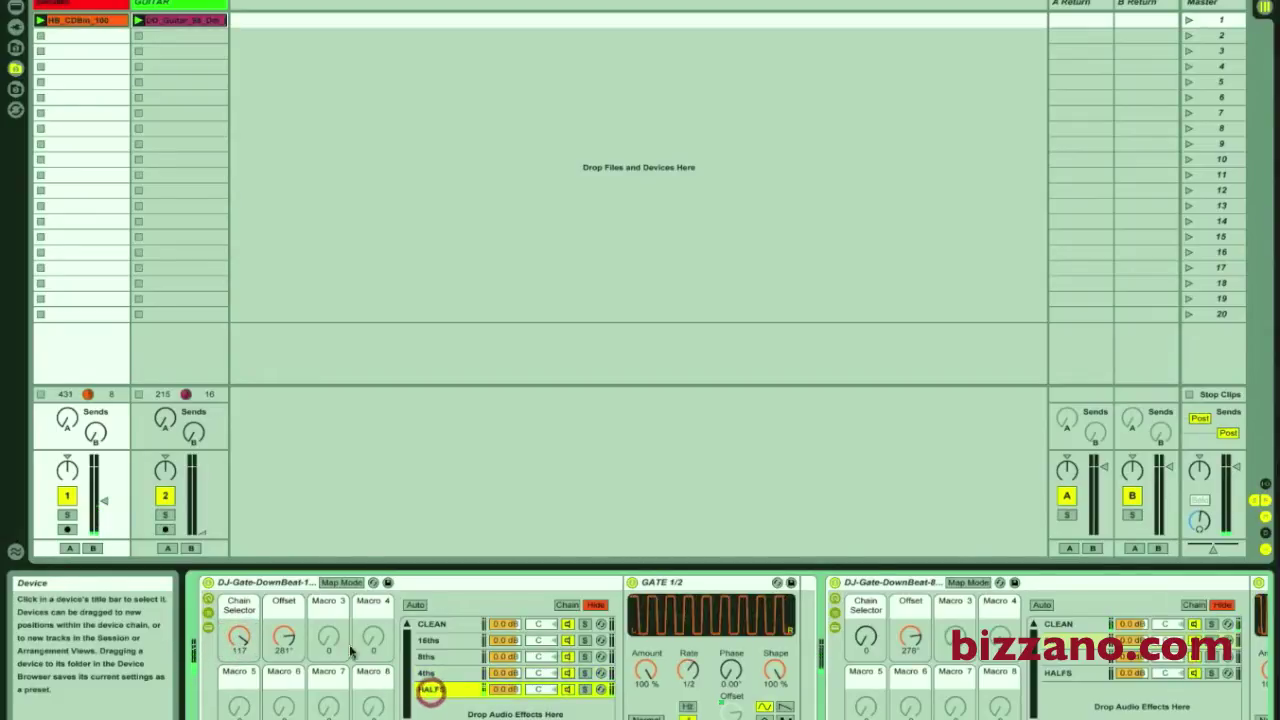
left_click(241, 639)
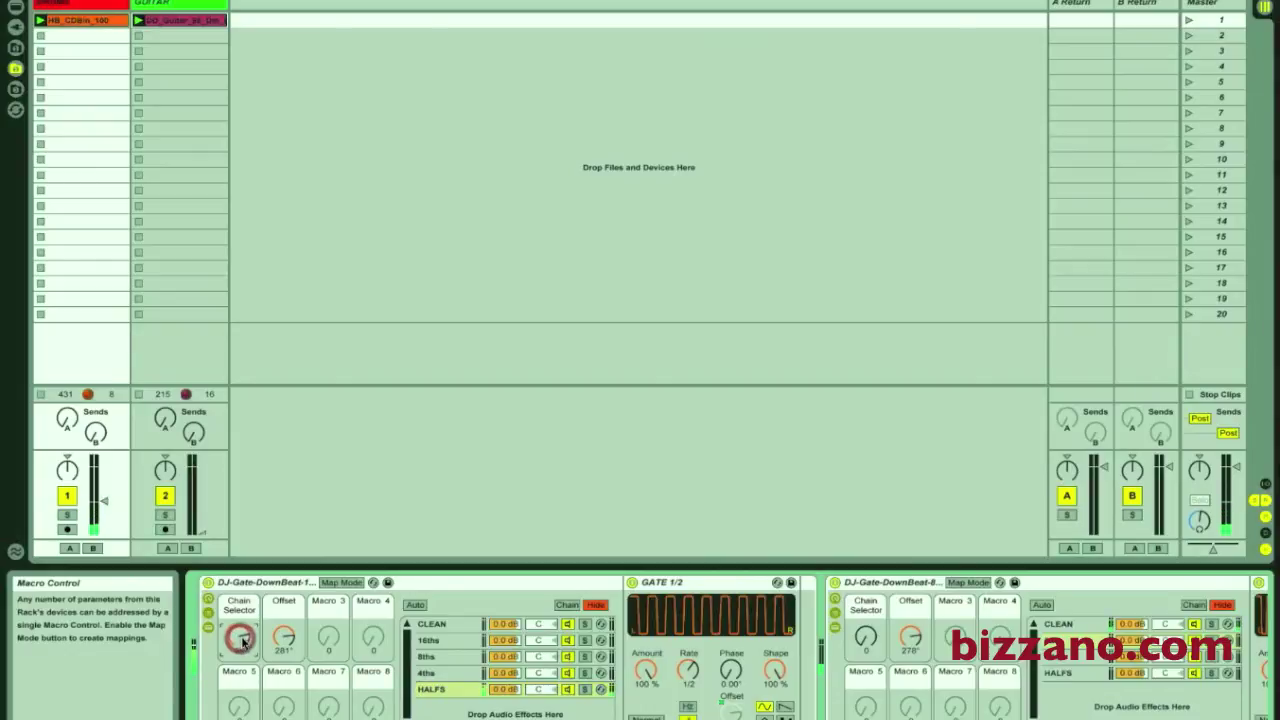
left_click(430, 675)
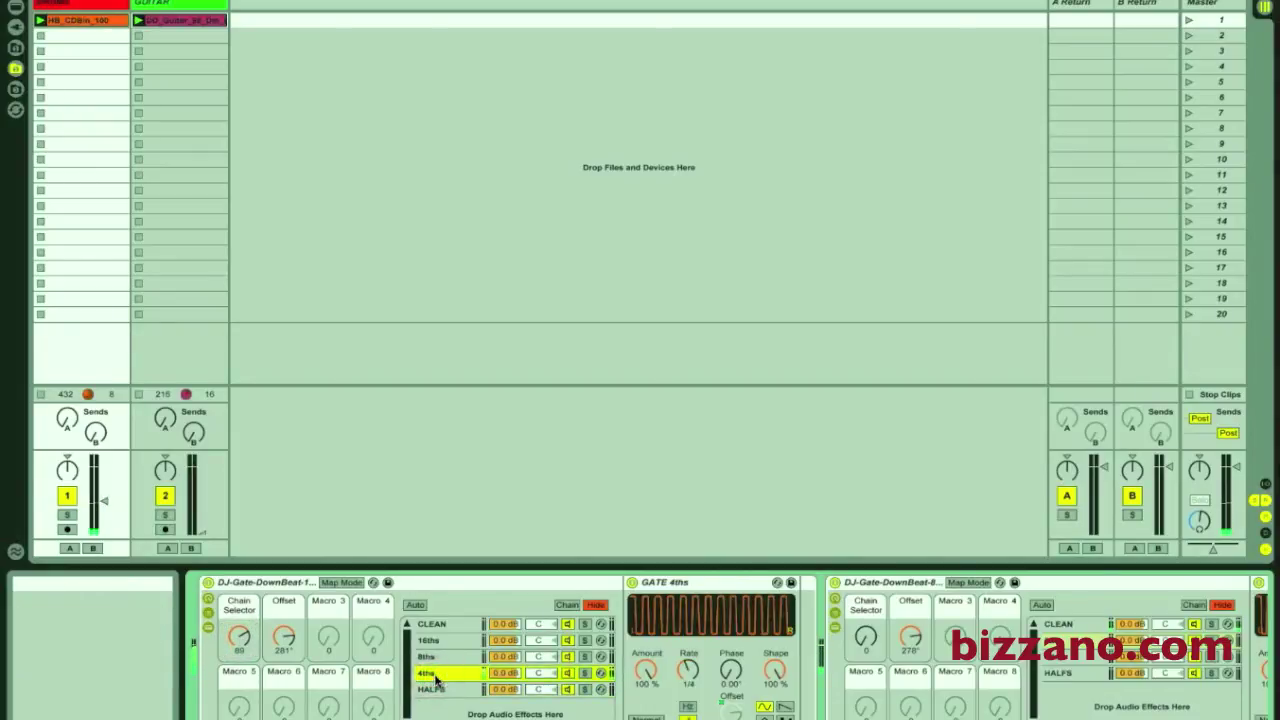
left_click(285, 639)
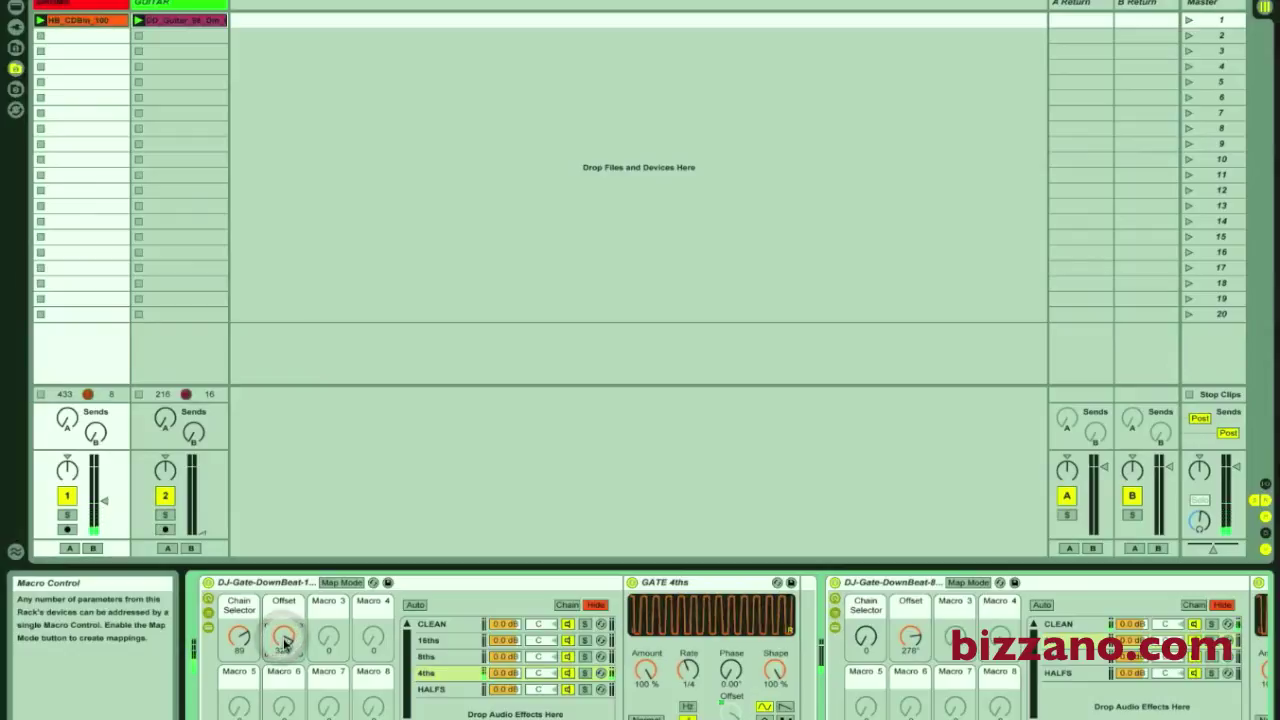
left_click_drag(283, 645, 286, 637)
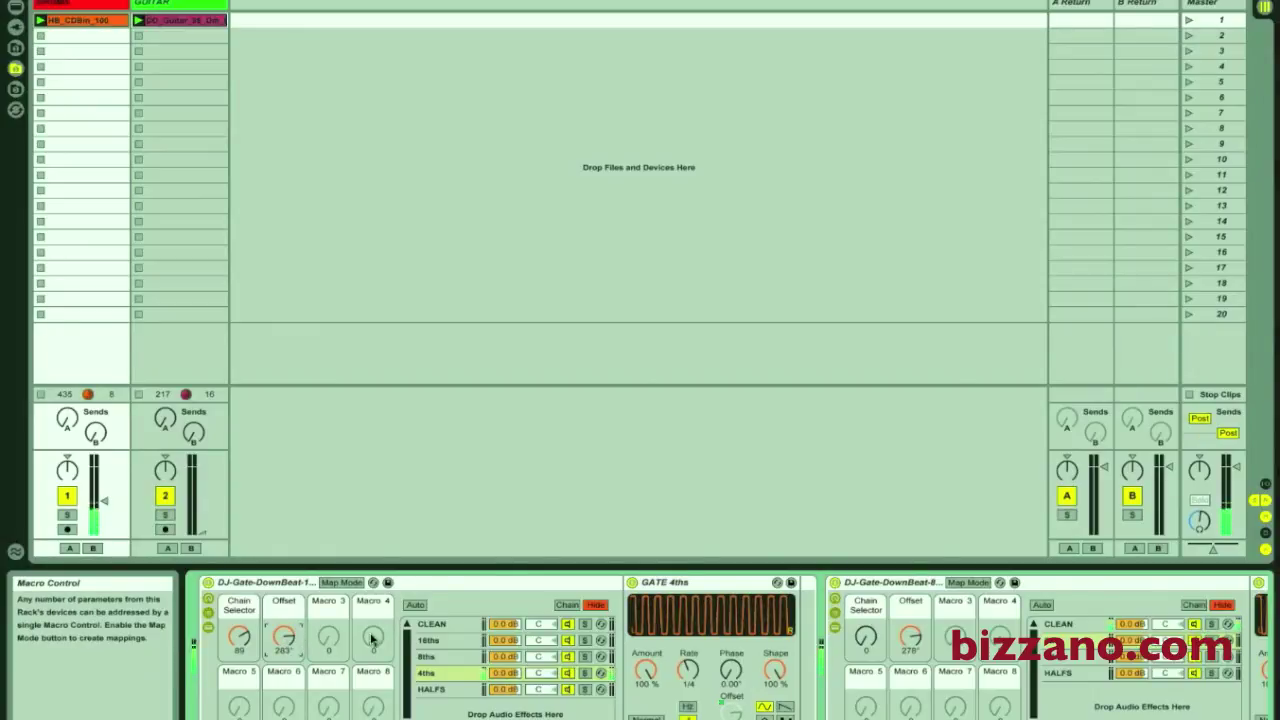
- On the HALFS chain, sweep the Offset from 283° down to 204°, then up to about 252°
left_click(432, 689)
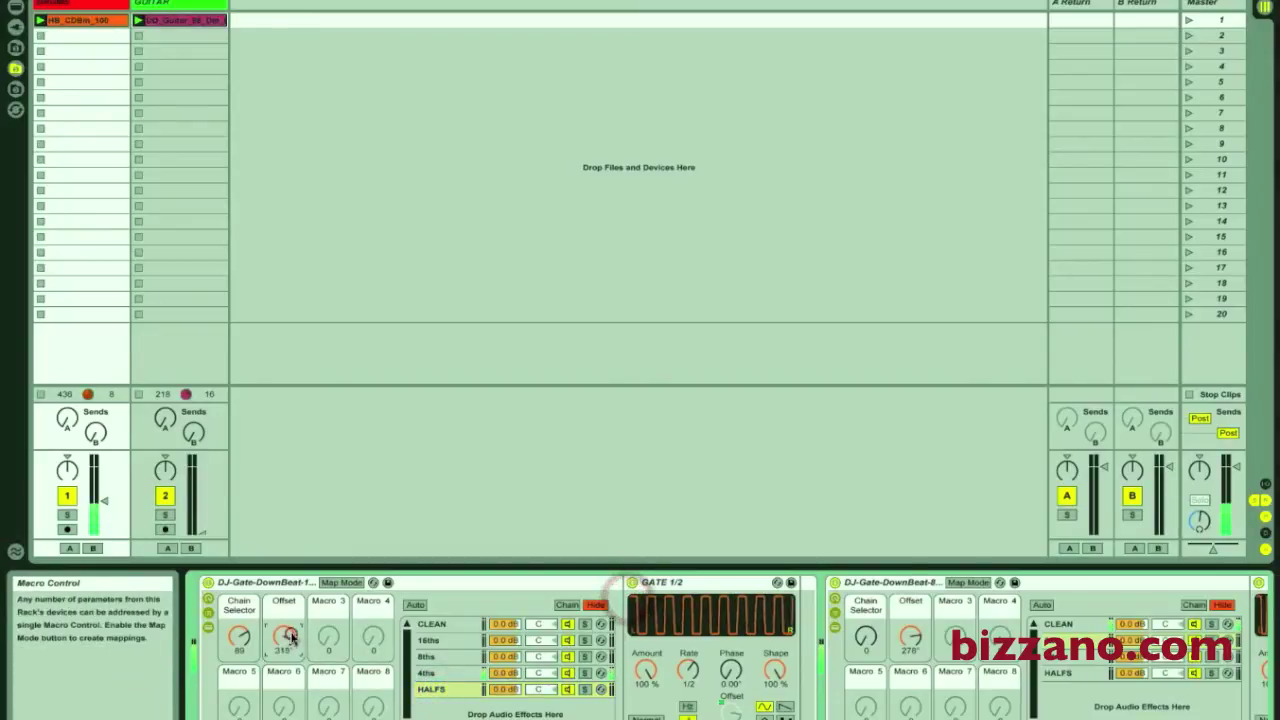
left_click_drag(286, 634, 291, 650)
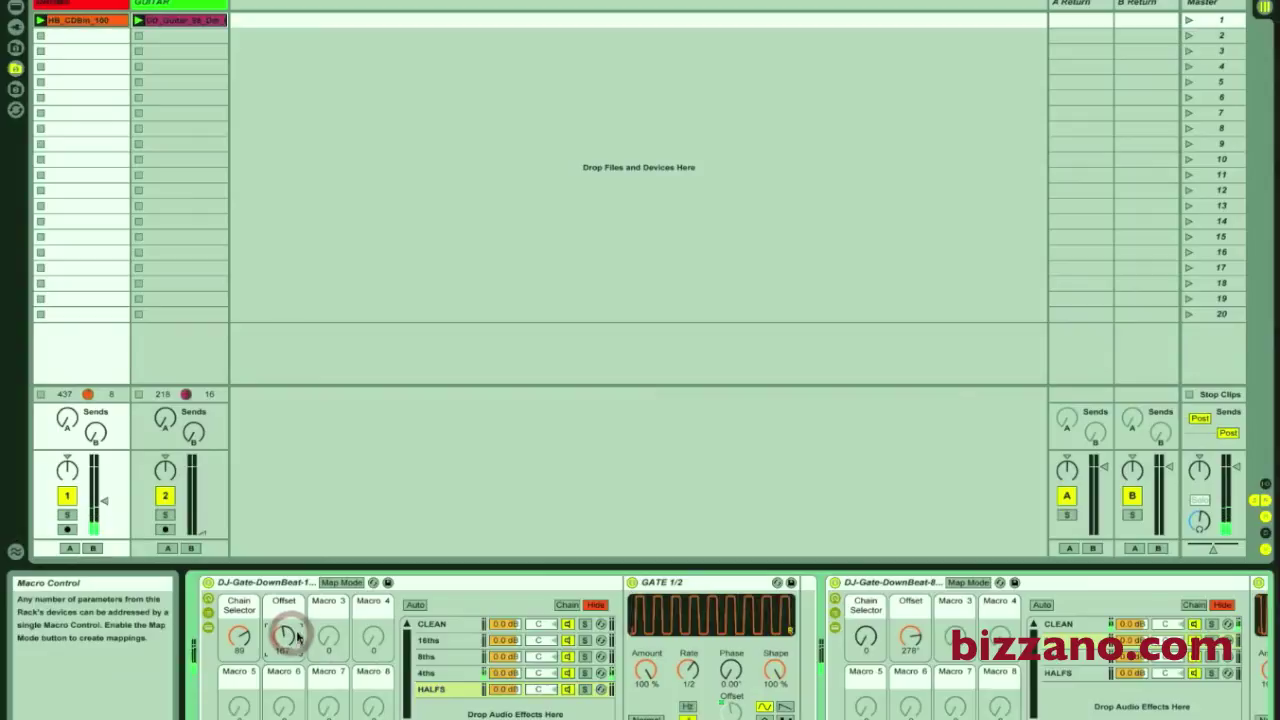
left_click(638, 601)
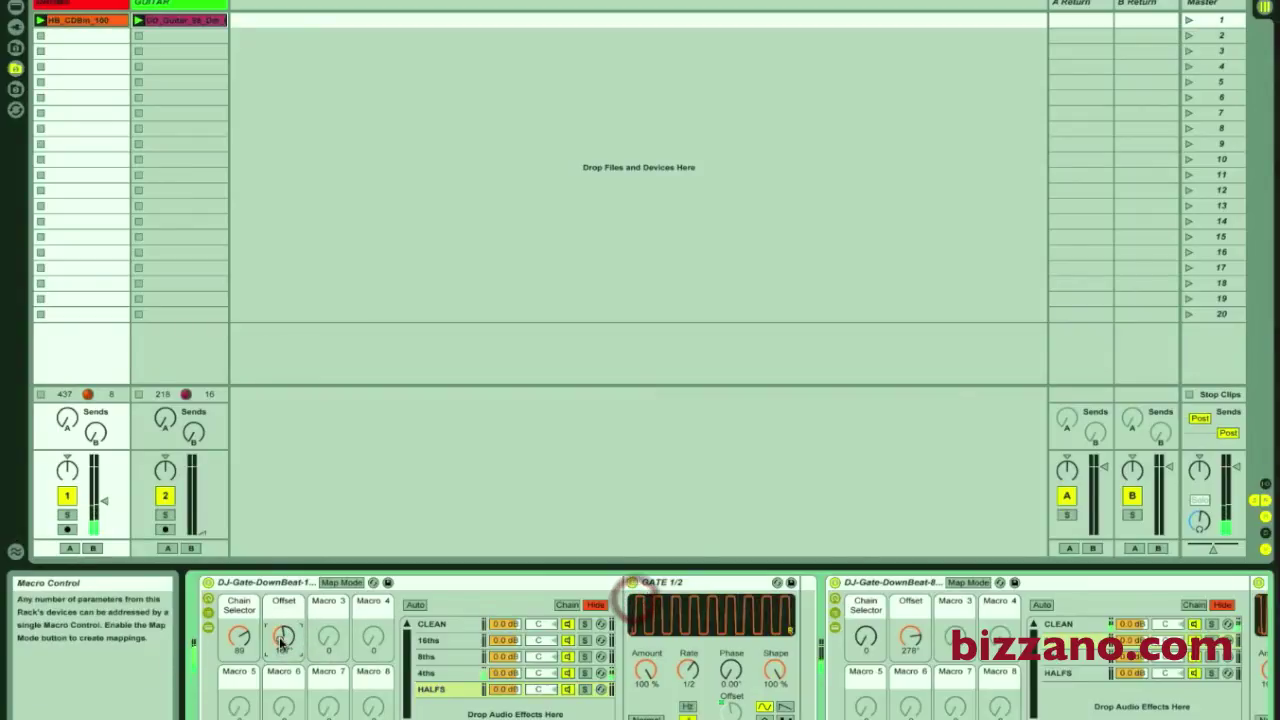
left_click(282, 641)
left_click_drag(282, 641, 283, 646)
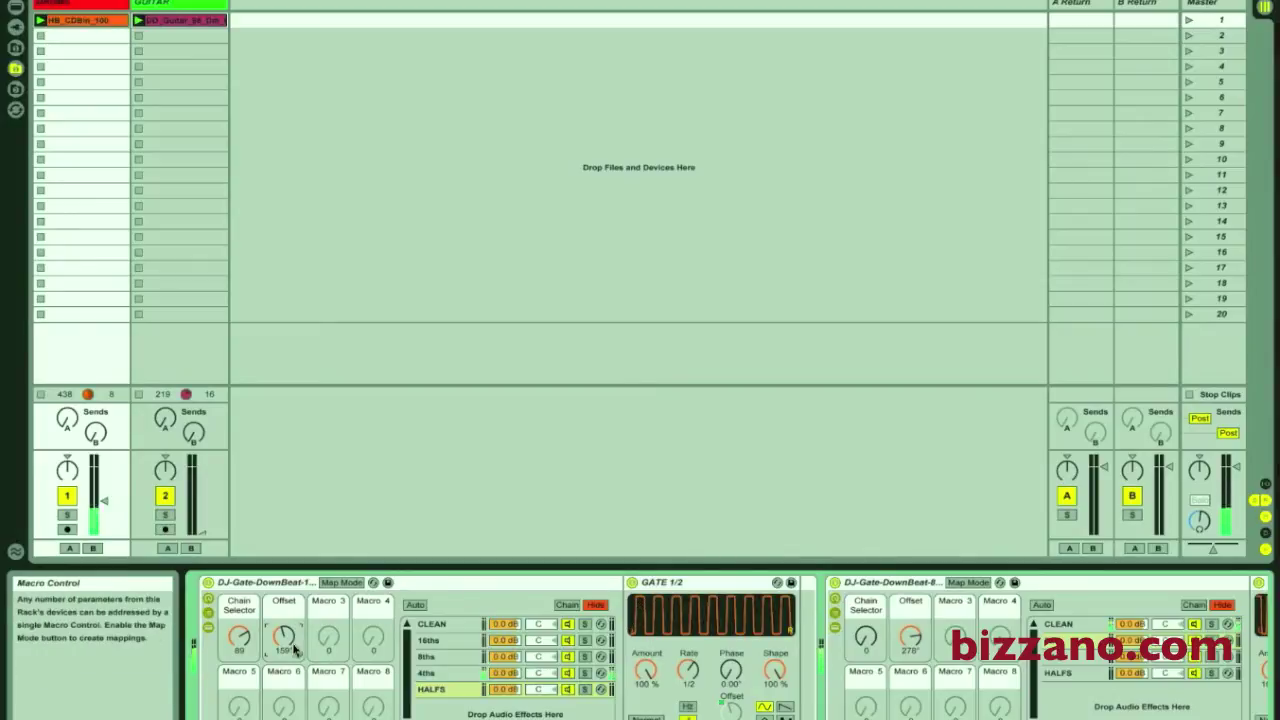
left_click_drag(285, 645, 286, 646)
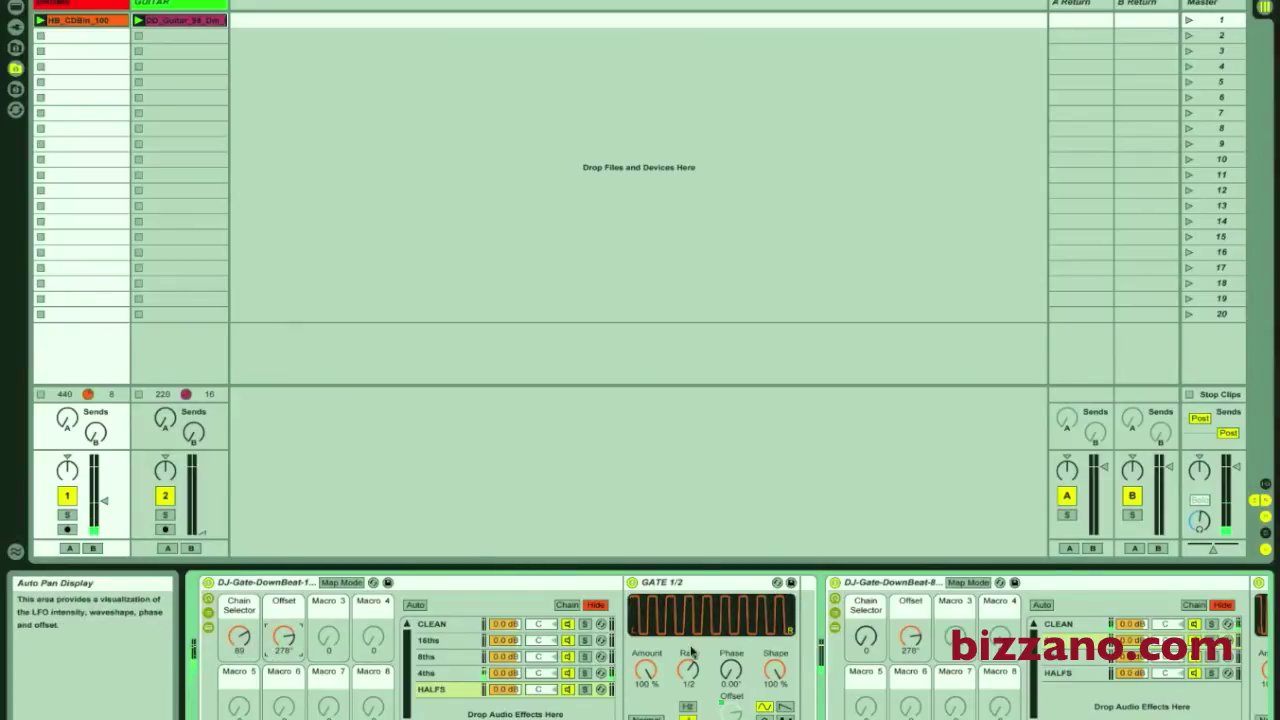
- Flip to the 4ths chain and back to HALFS, then set the Offset macro to 278°
left_click(437, 673)
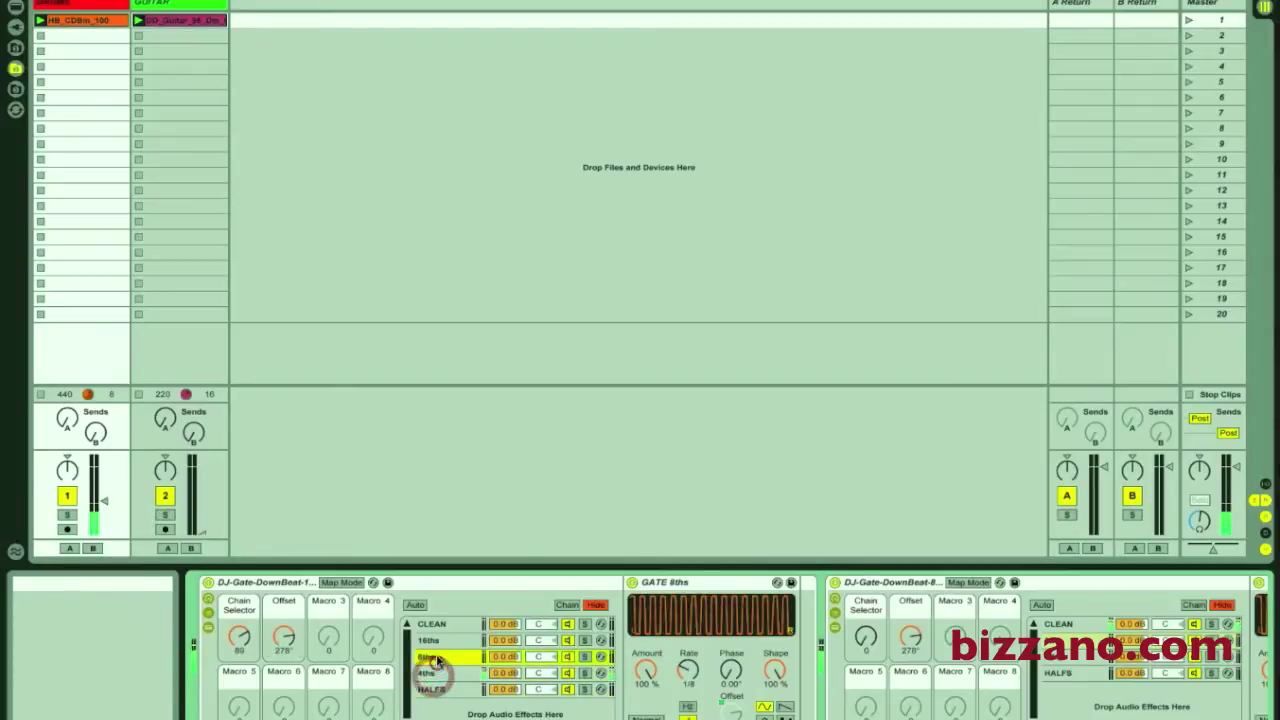
left_click(435, 690)
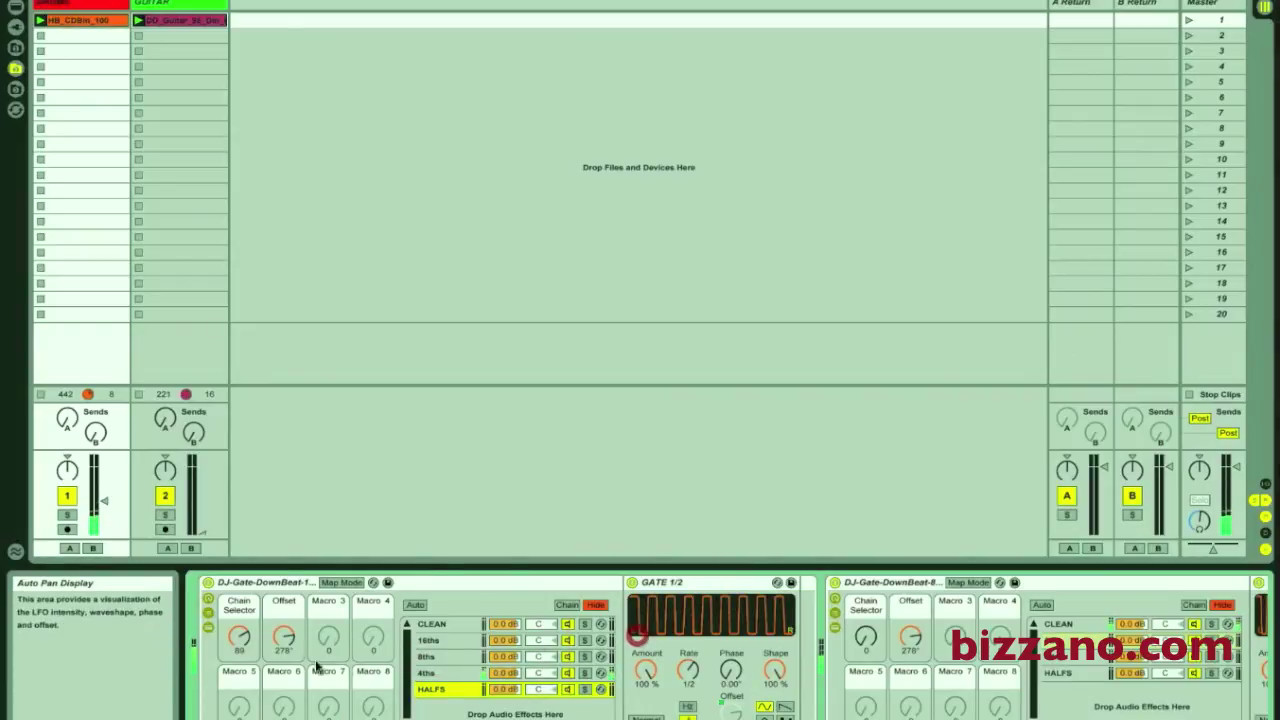
left_click_drag(283, 645, 283, 630)
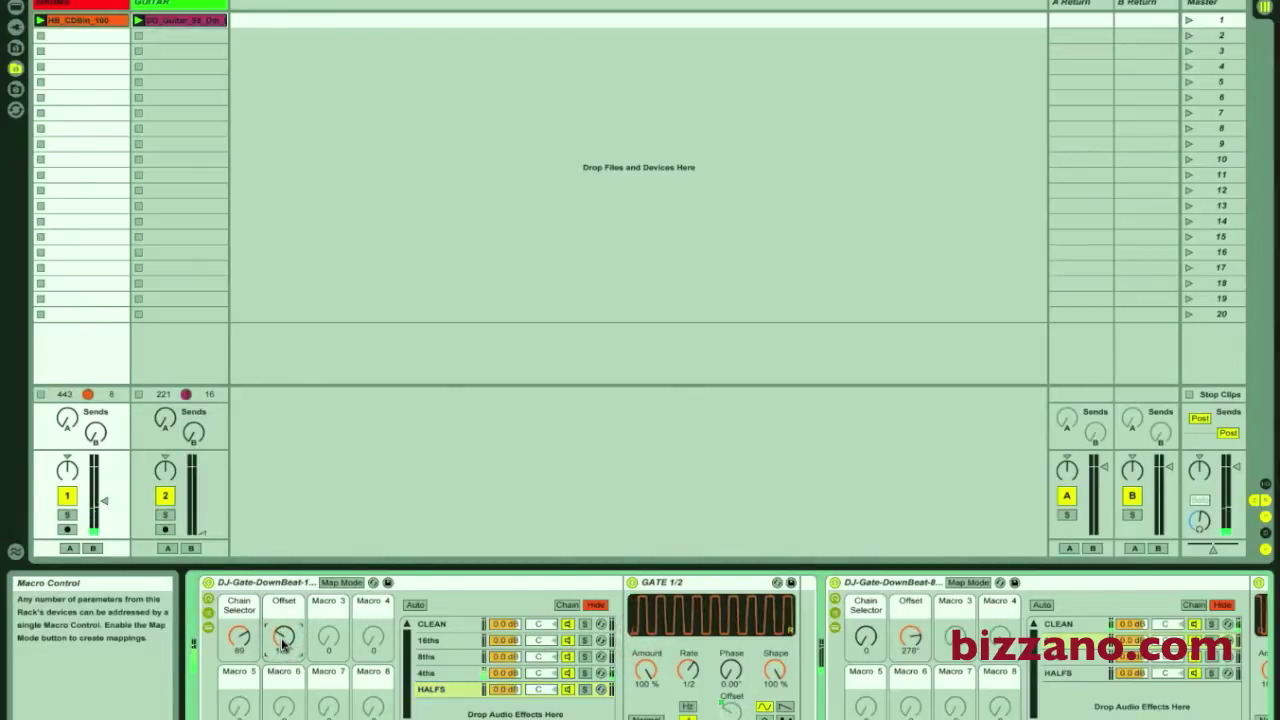
left_click_drag(283, 645, 283, 640)
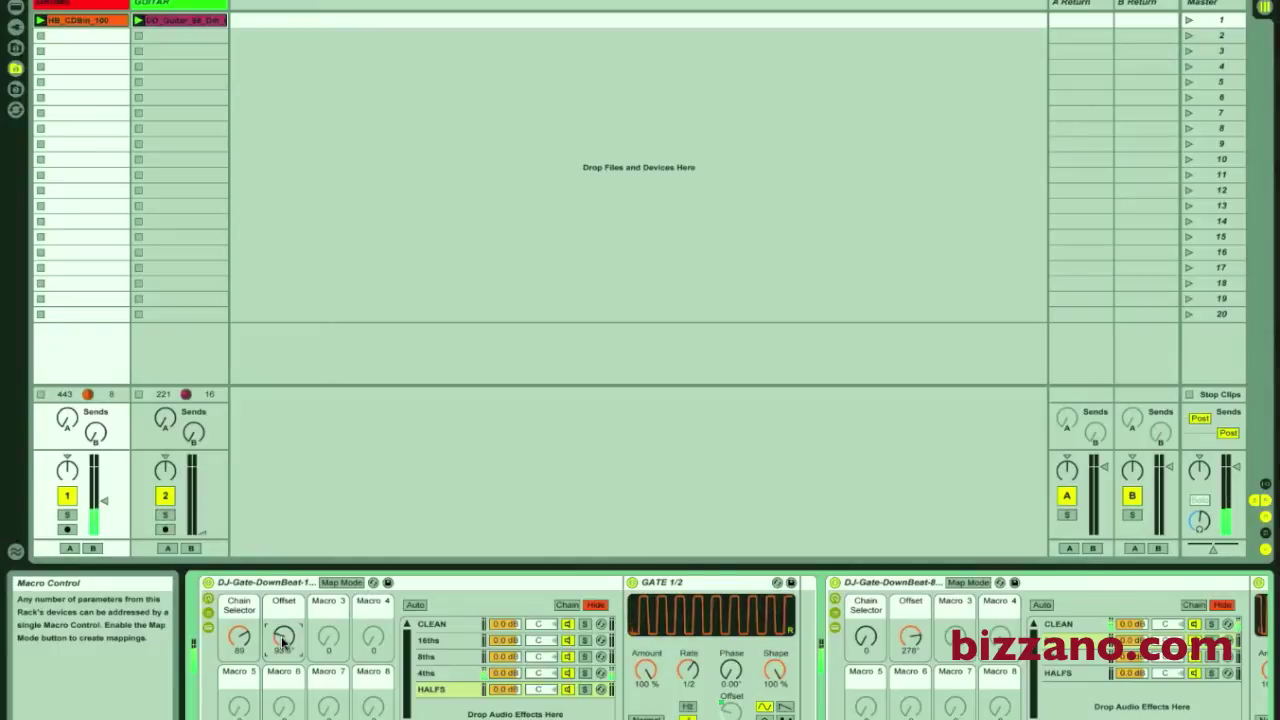
left_click_drag(283, 645, 290, 630)
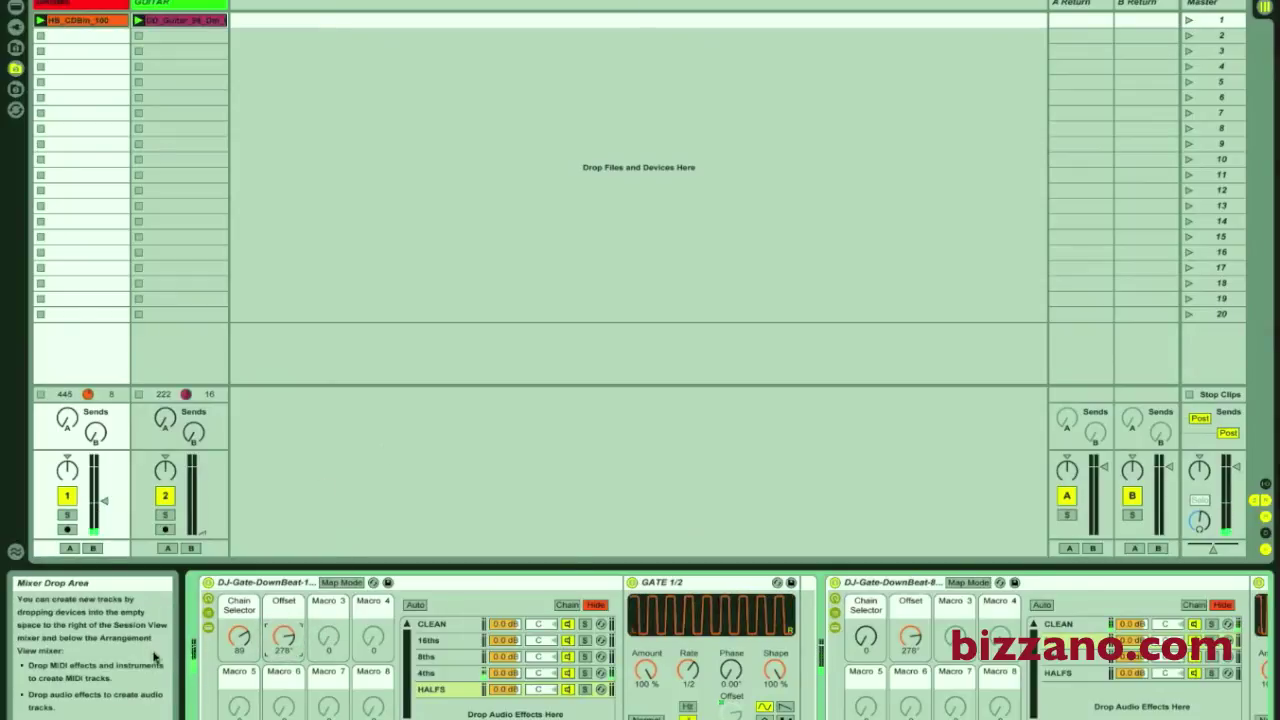
- Set the drum Chain Selector to 0 for clean, inspect the GUITAR gate rack, then return to DRUMS
left_click(238, 648)
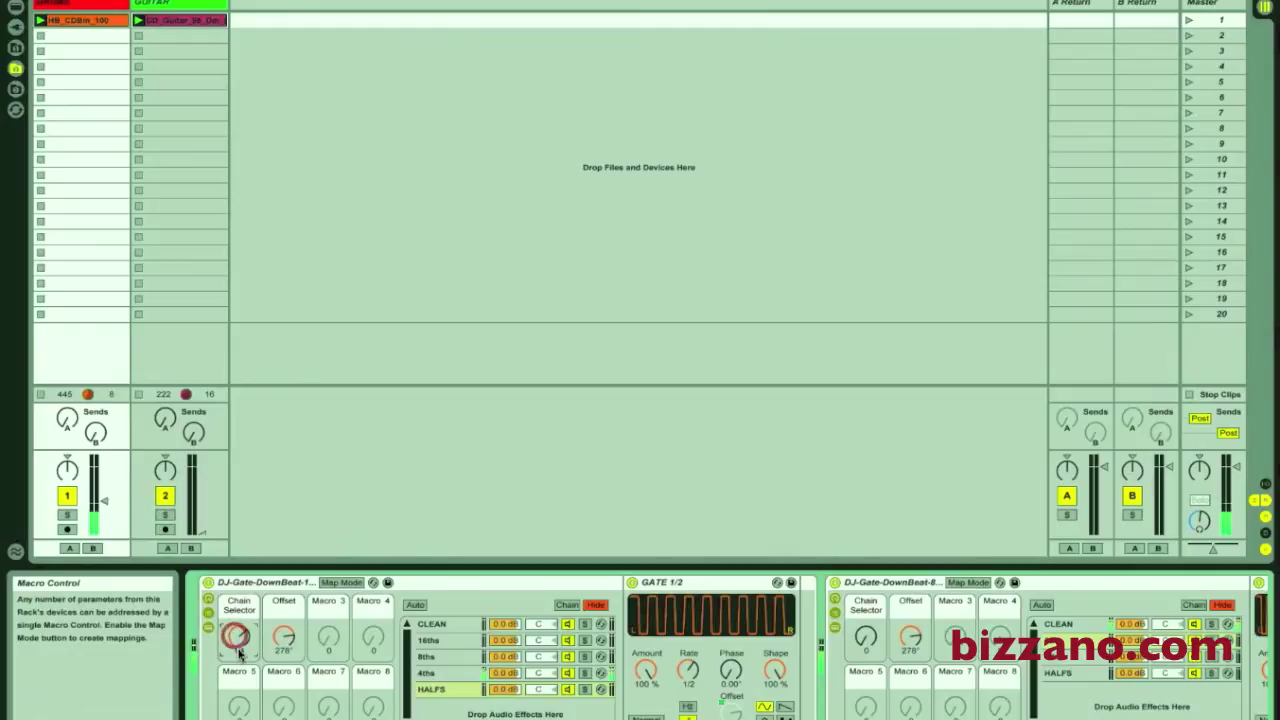
left_click_drag(238, 648, 240, 652)
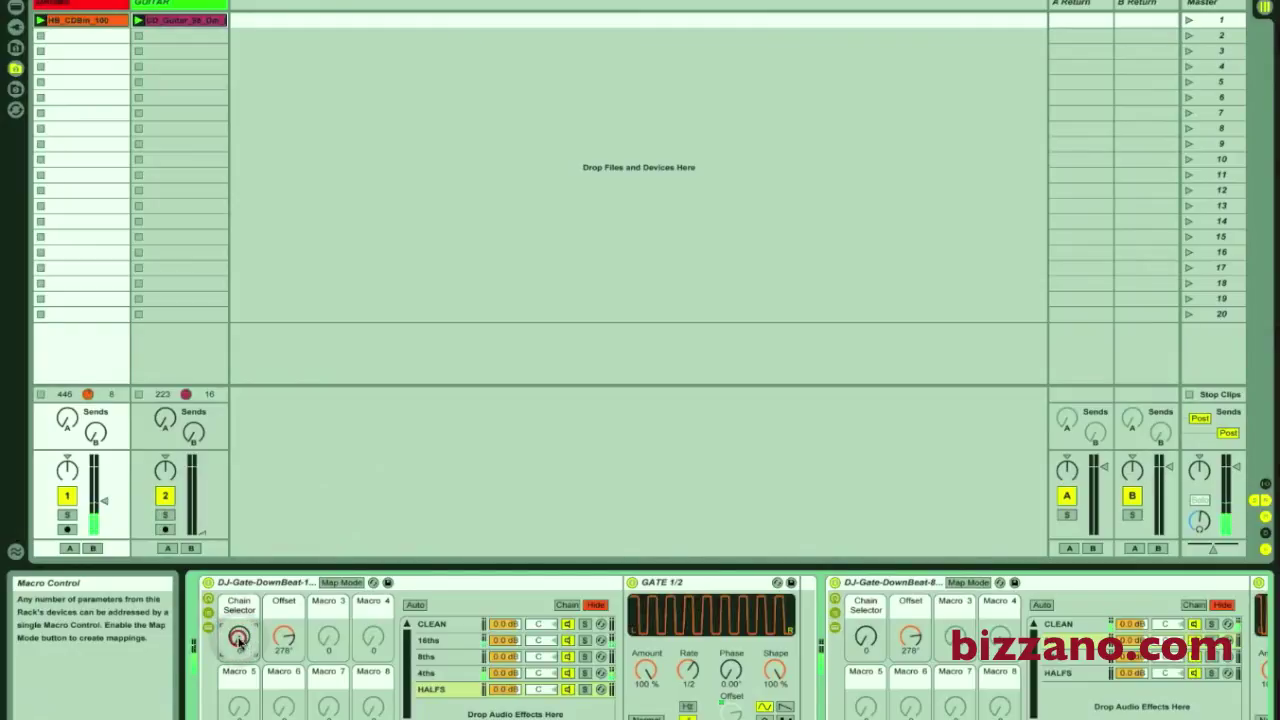
left_click(170, 4)
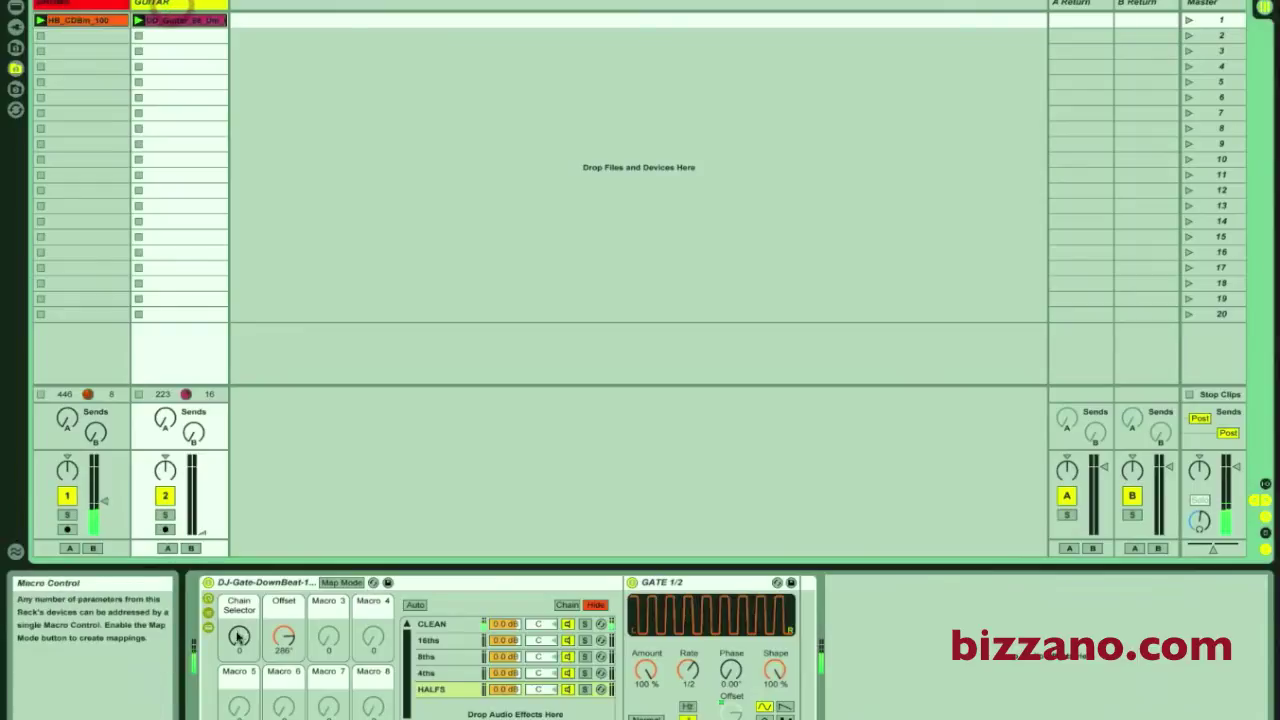
left_click(199, 538)
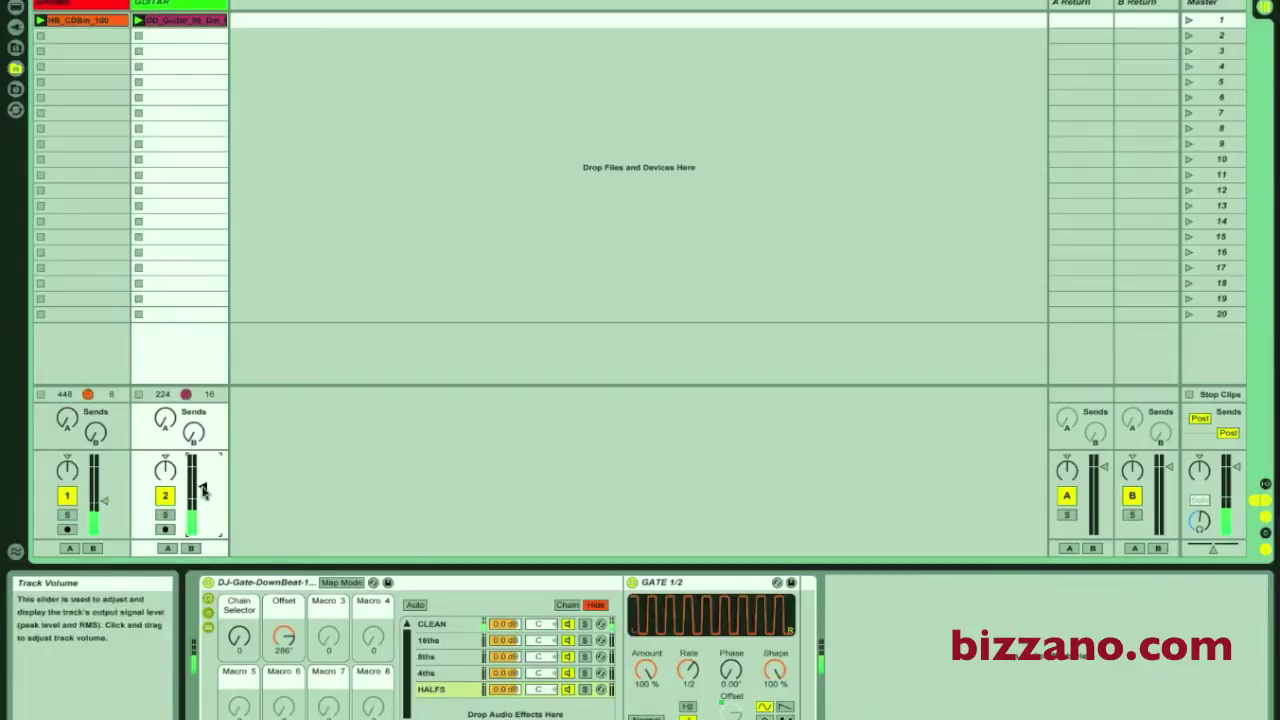
left_click(74, 4)
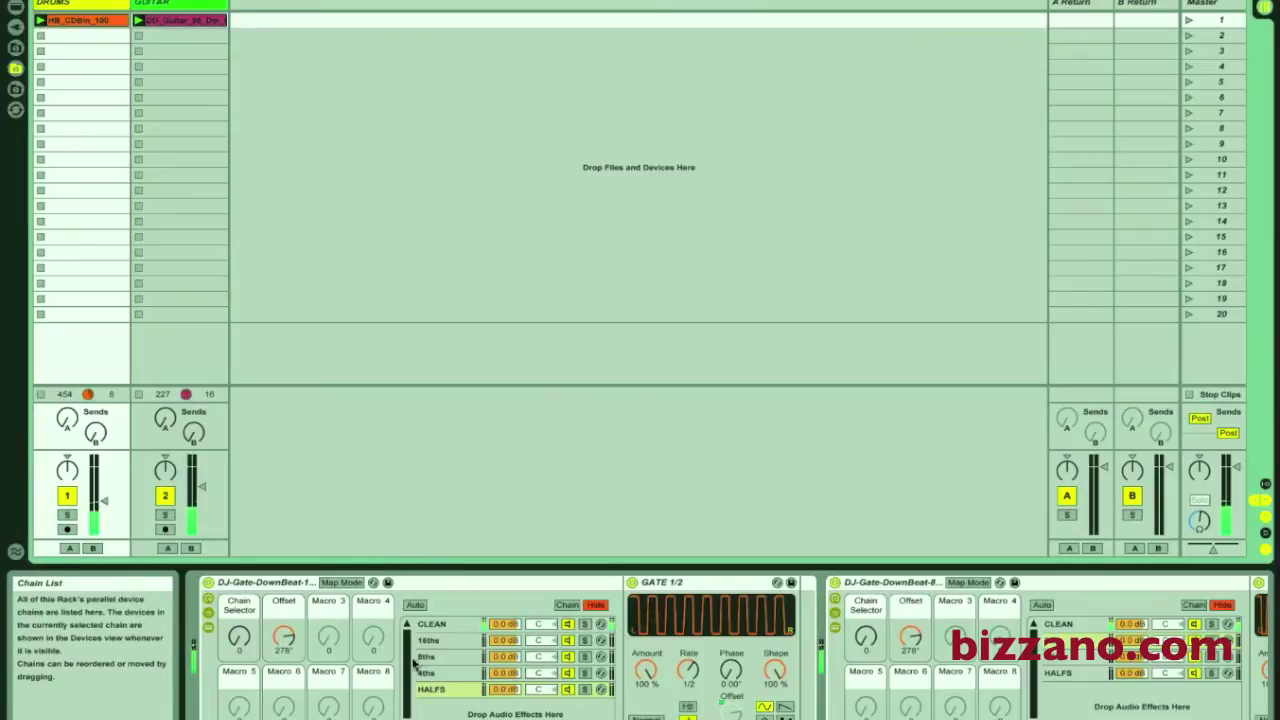
- Select the first rack's 16ths chain, then the DJ-Gate-DownBeat-8 rack's 8ths chain to show GATE 8ths
left_click(271, 588)
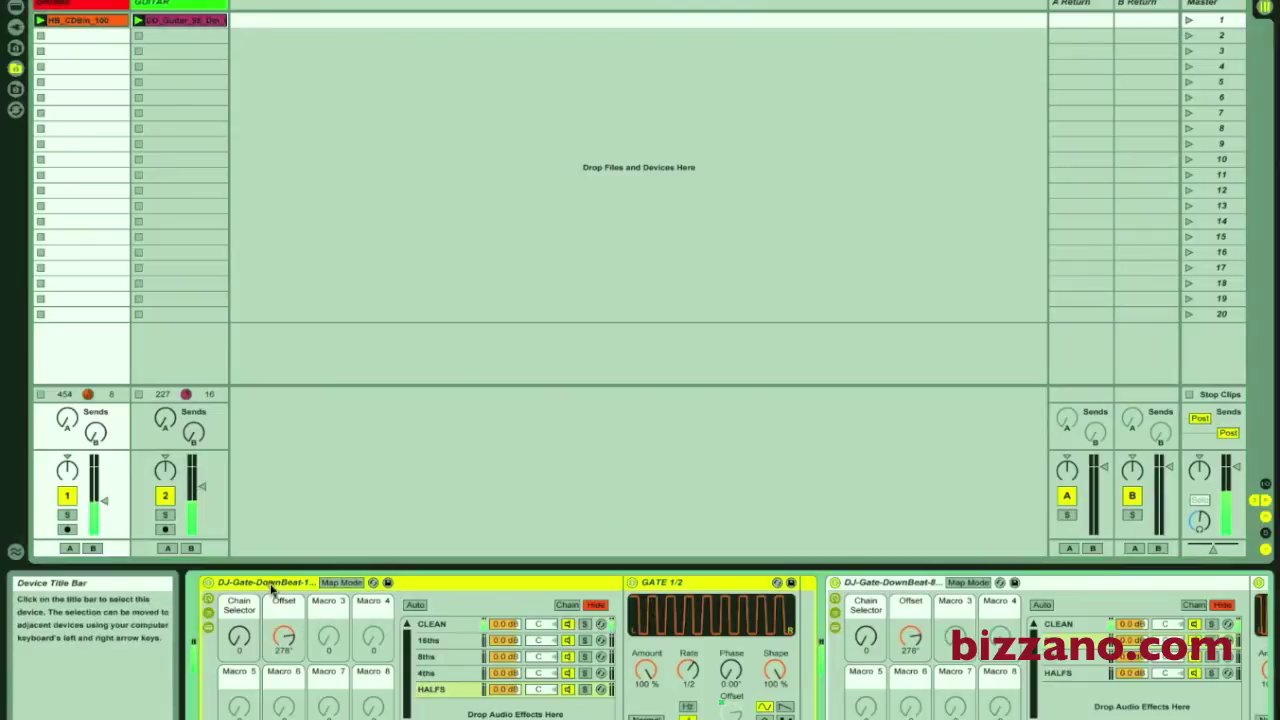
left_click(198, 488)
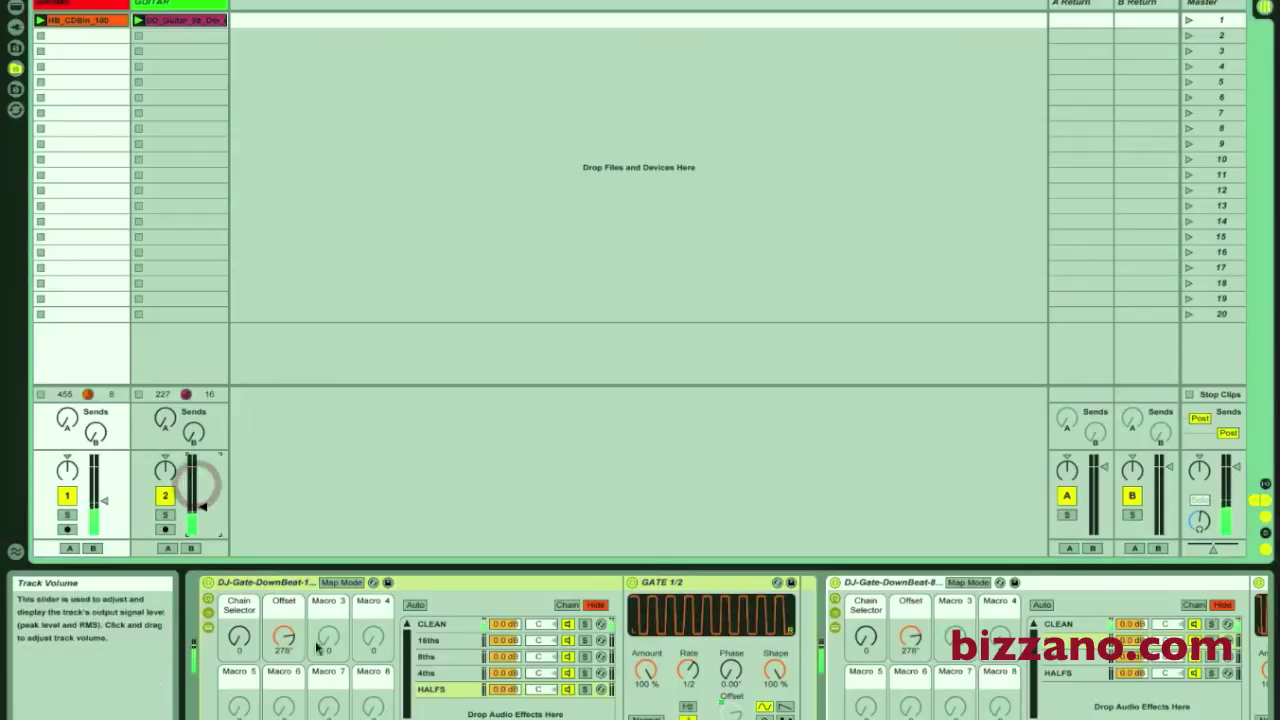
left_click(436, 640)
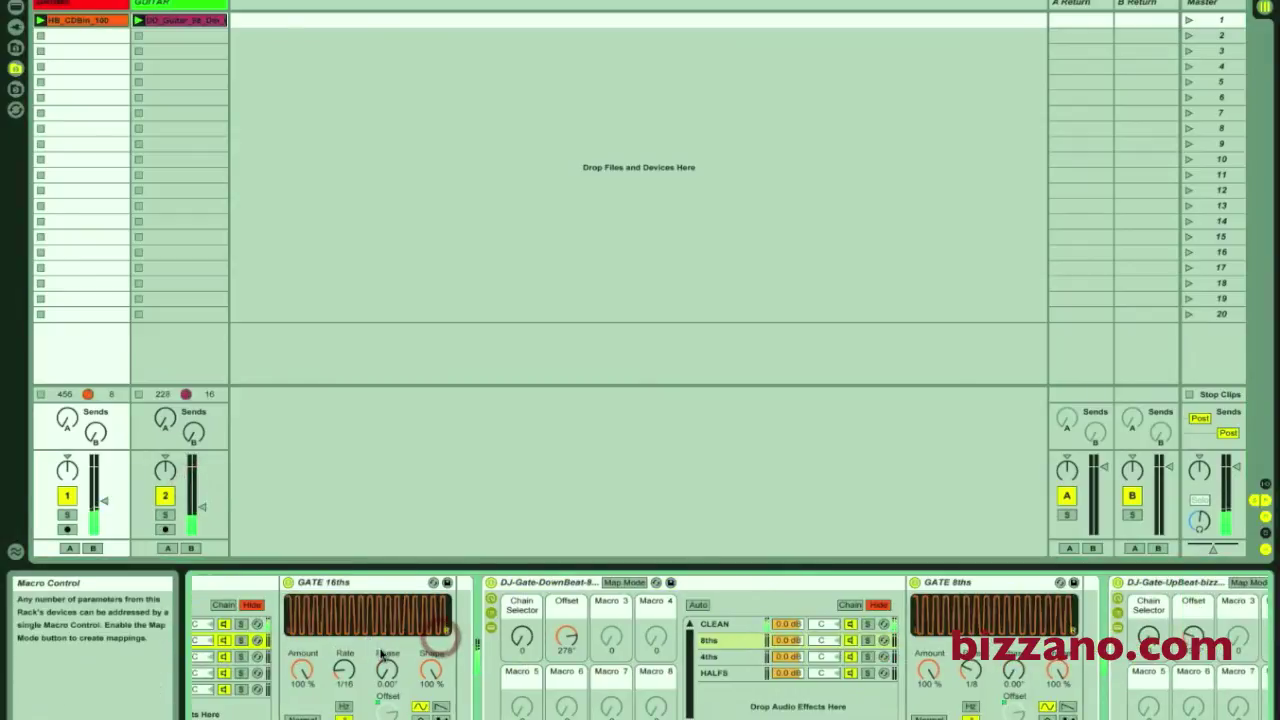
left_click(733, 643)
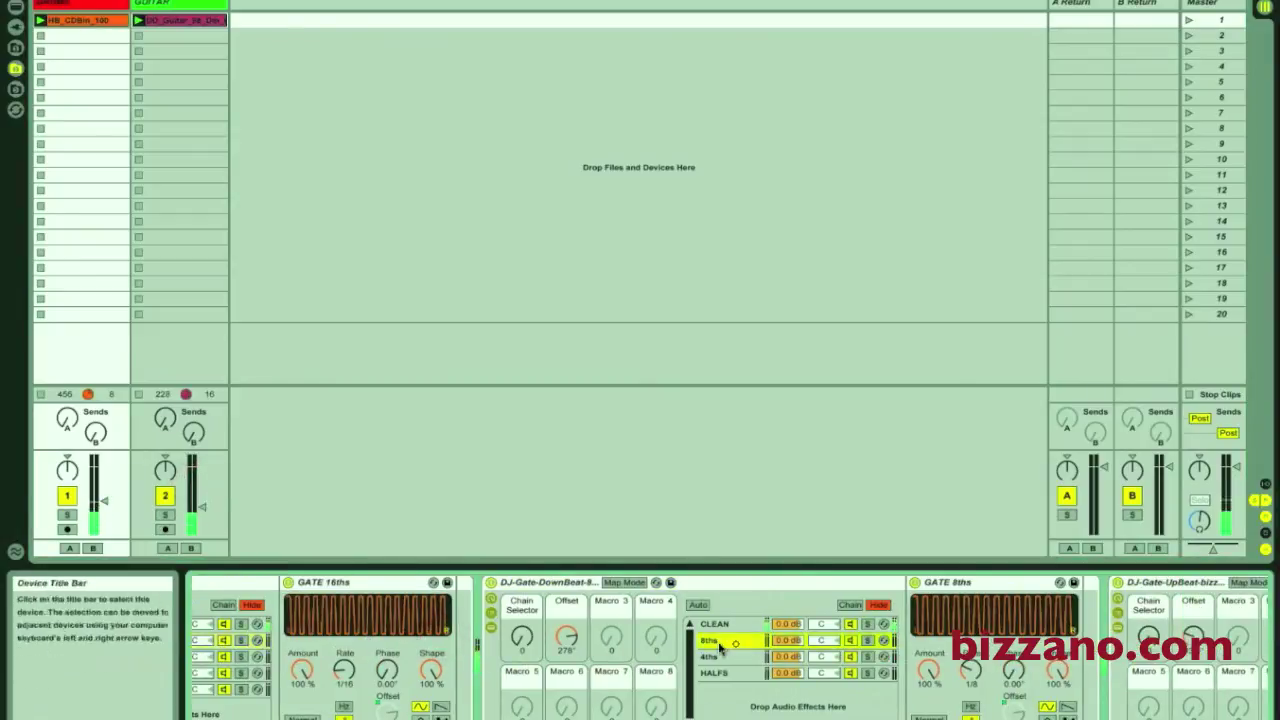
left_click(521, 643)
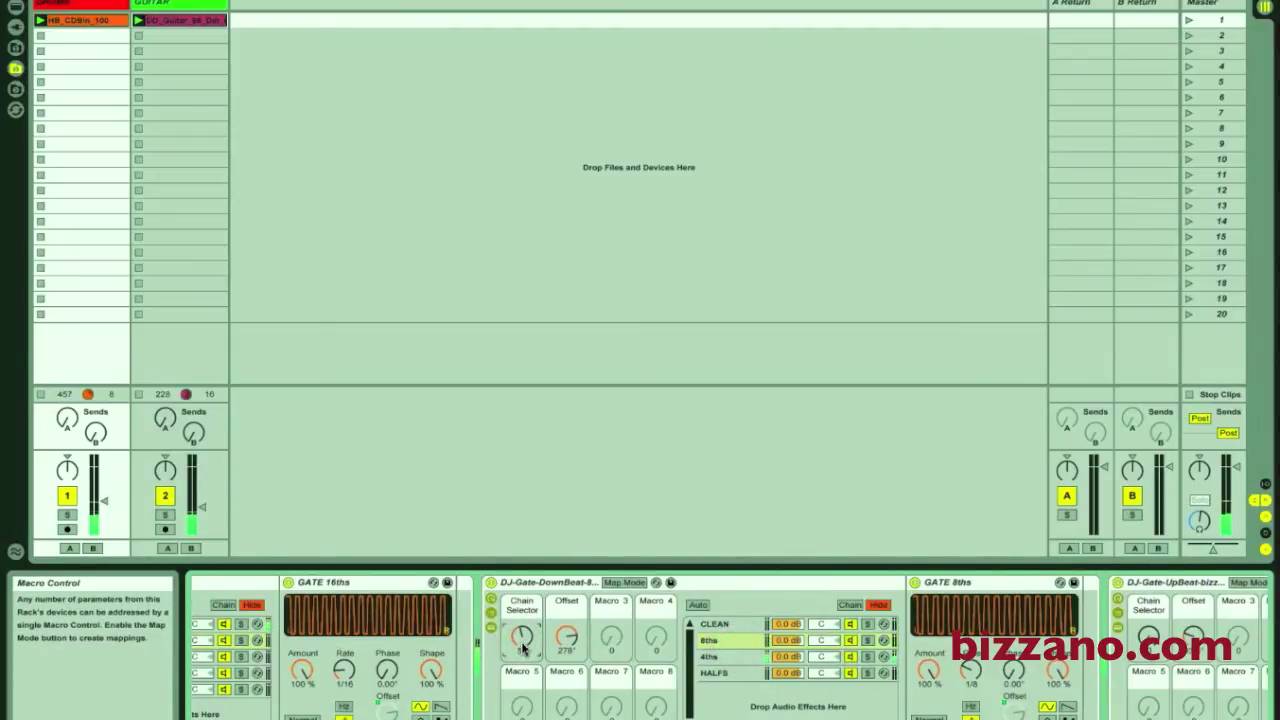
left_click(522, 647)
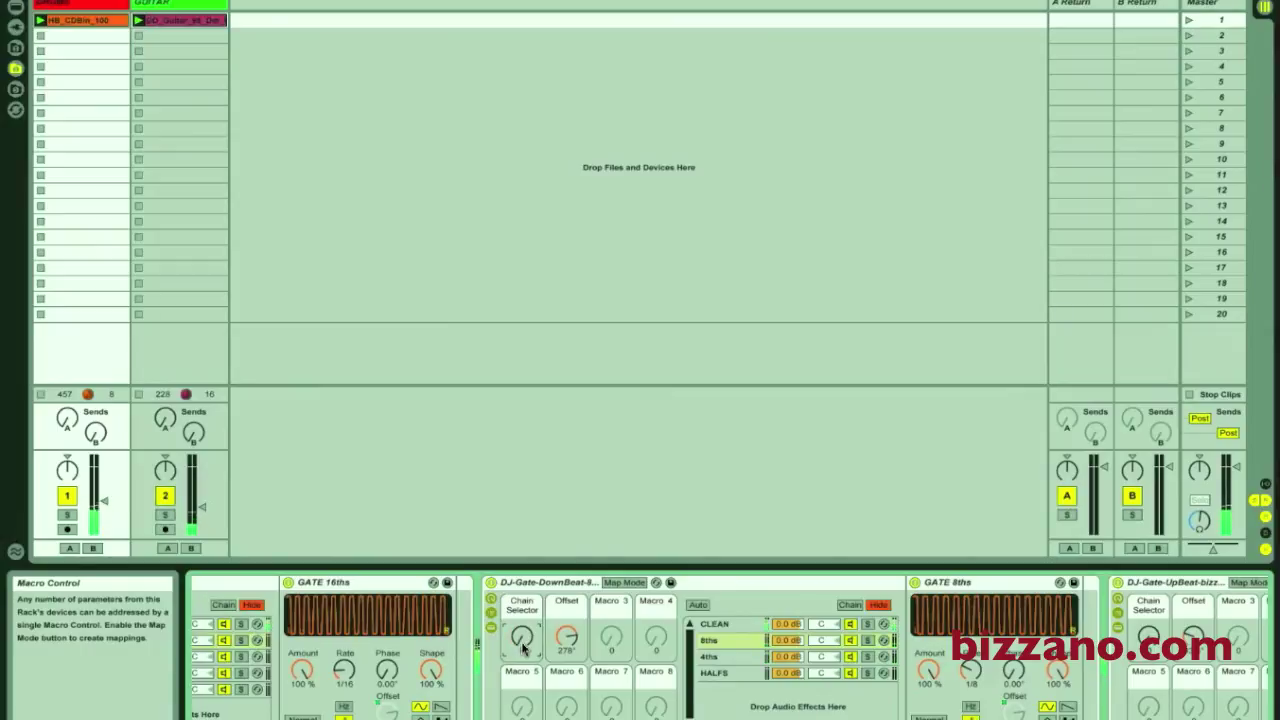
- Scroll to the DJ-Gate-UpBeat rack and sweep its Chain Selector up to 127 and back to 0
scroll(600, 650, "right", 5)
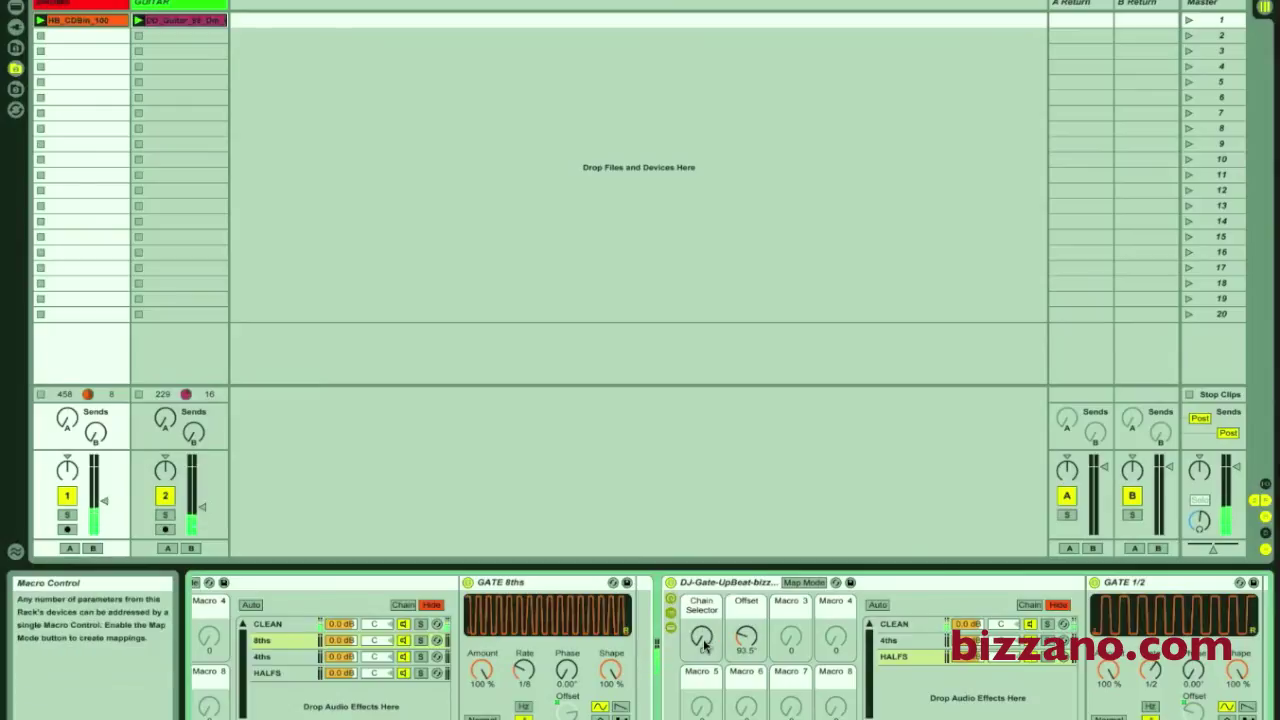
left_click(703, 642)
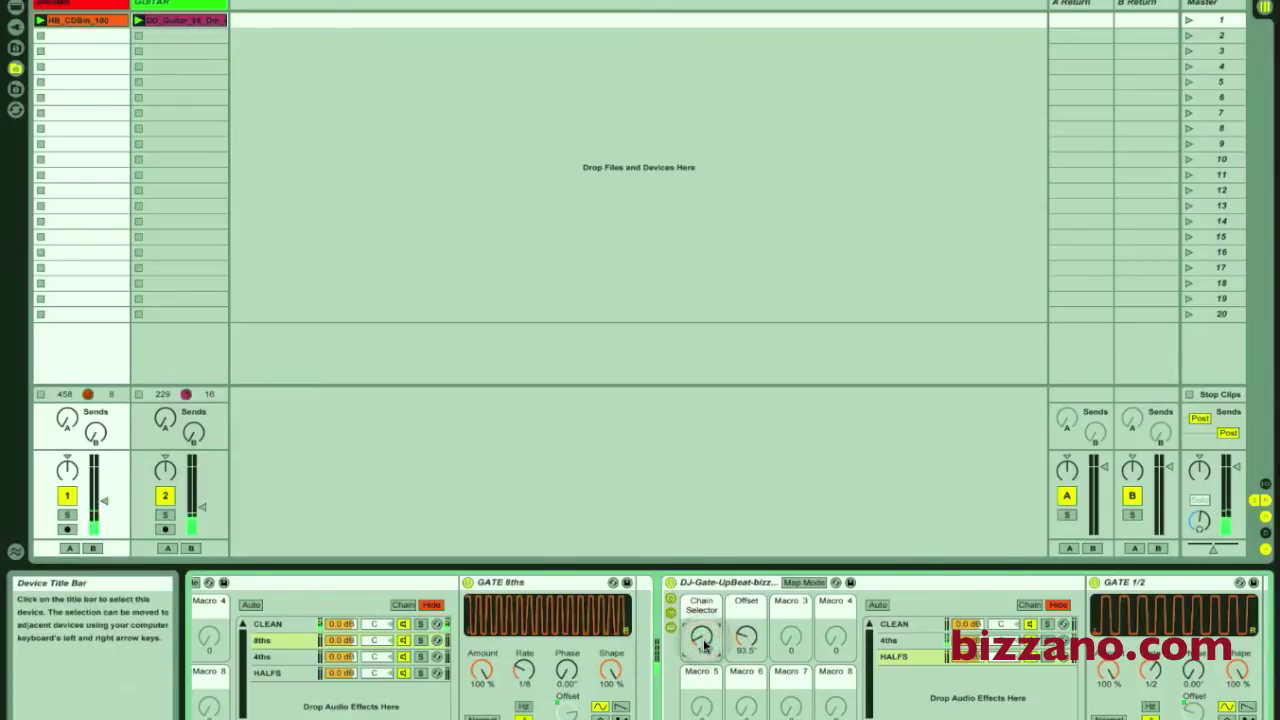
mouse_move(703, 639)
left_mouse_down()
mouse_move(703, 600)
mouse_move(705, 645)
left_mouse_up()
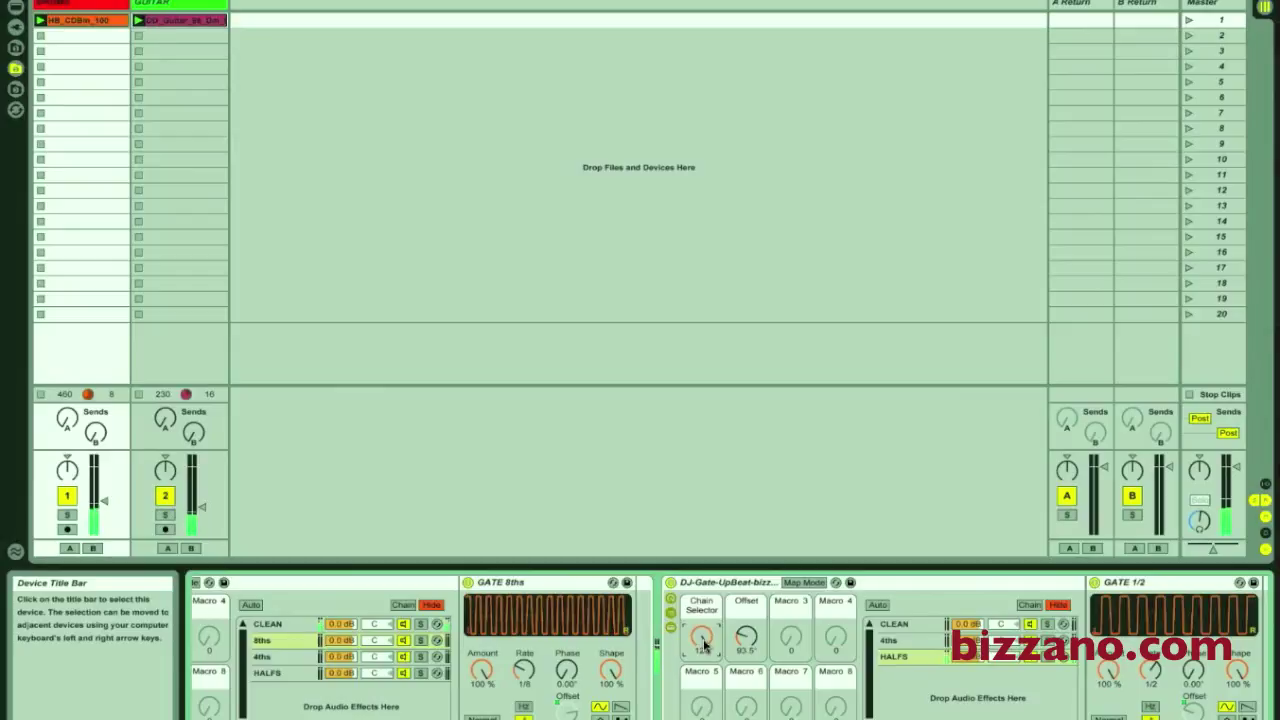
left_click_drag(703, 643, 761, 656)
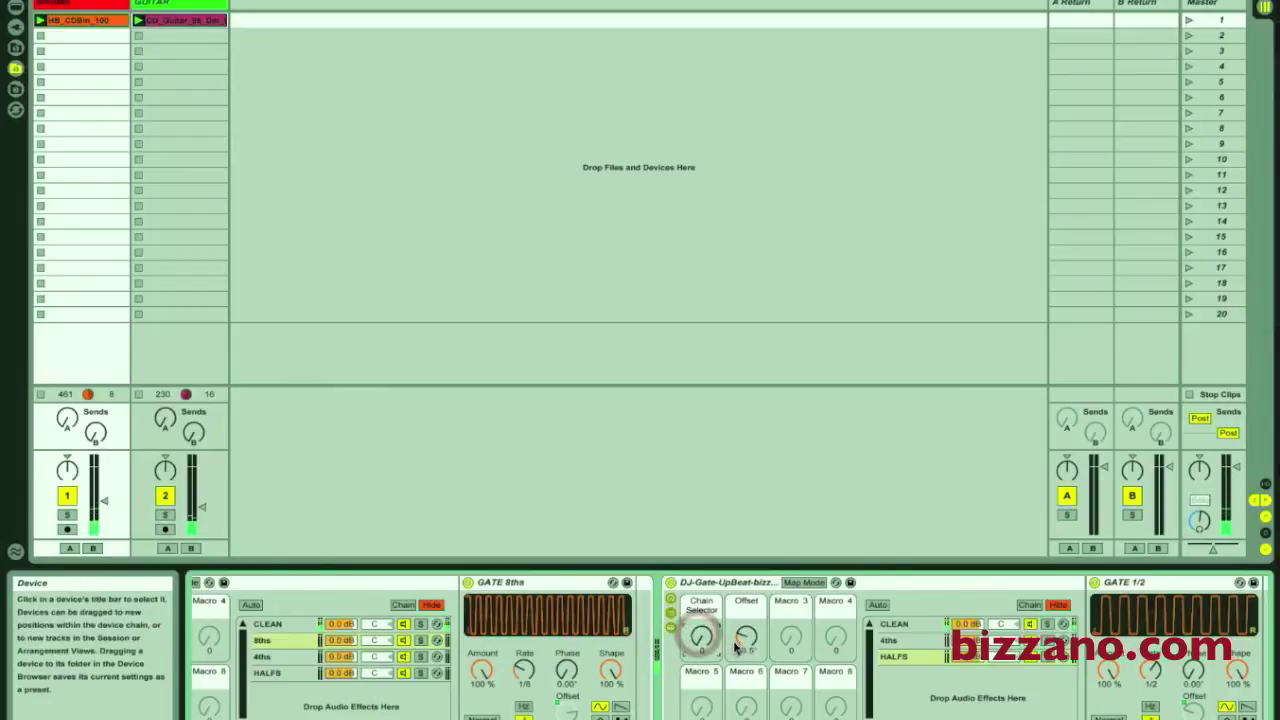